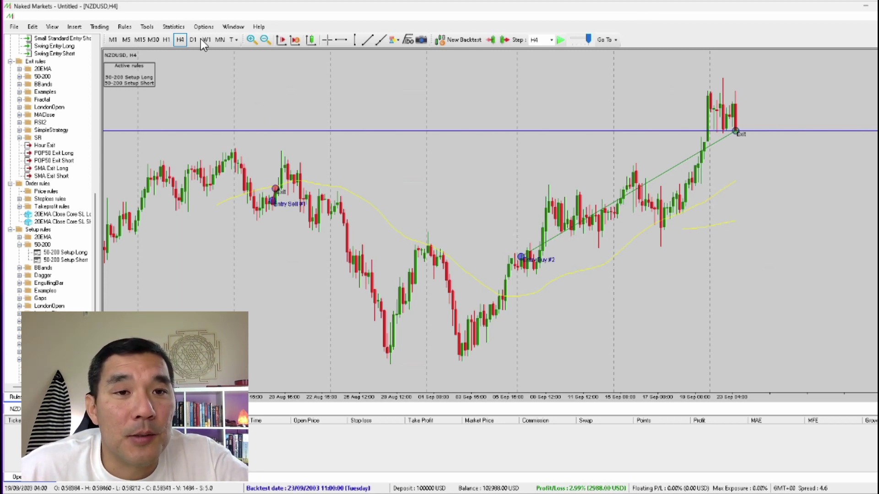
Mark NZDUSD in the Data Center for a price-history update, confirm it, then close the Data Center
click(153, 27)
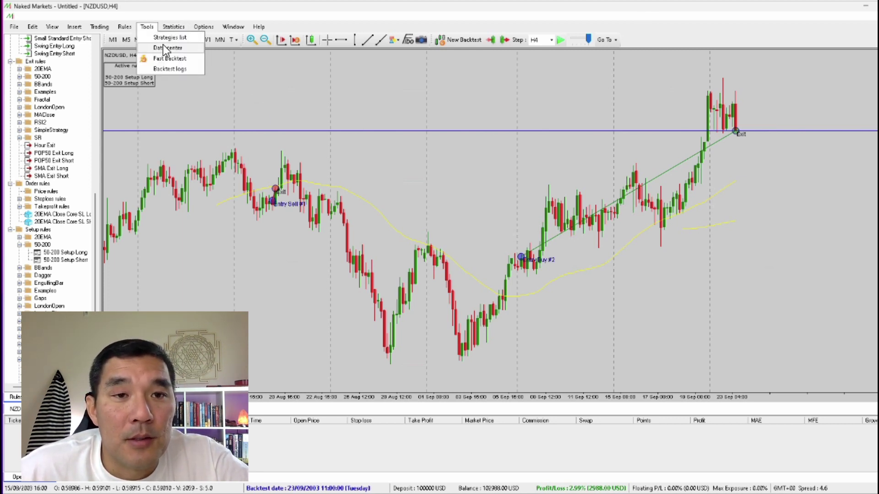
click(162, 45)
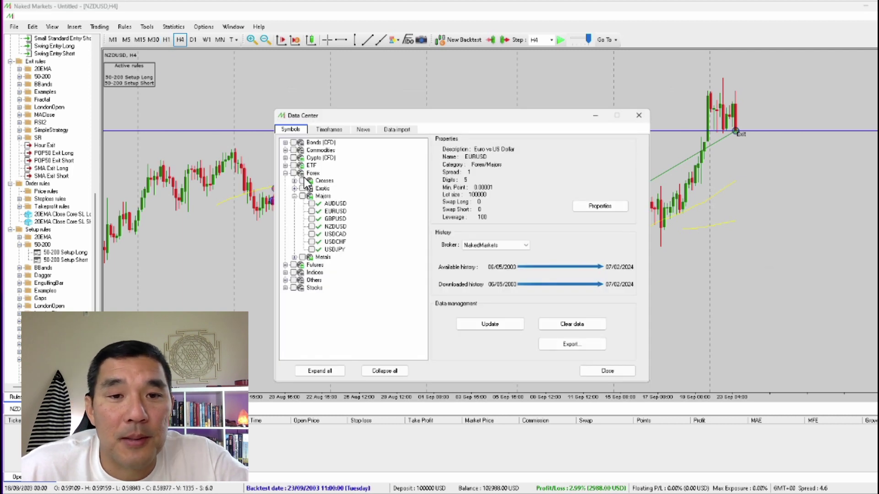
click(312, 227)
click(311, 228)
click(489, 324)
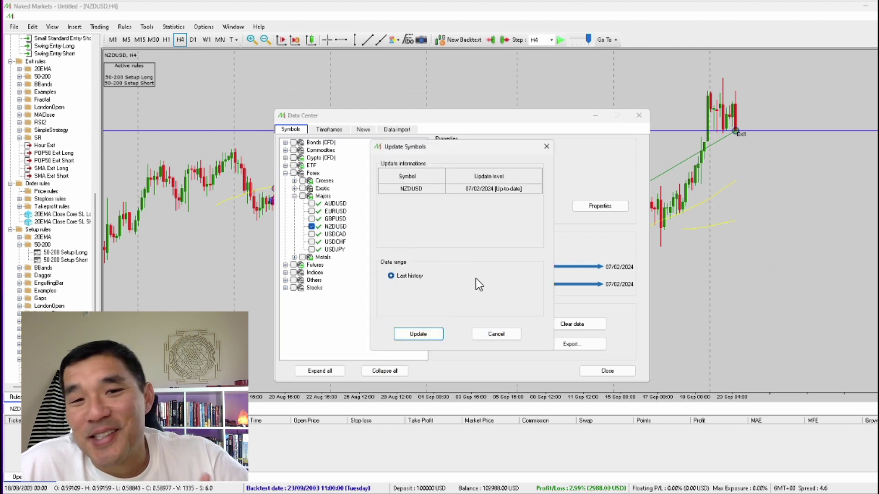
click(496, 333)
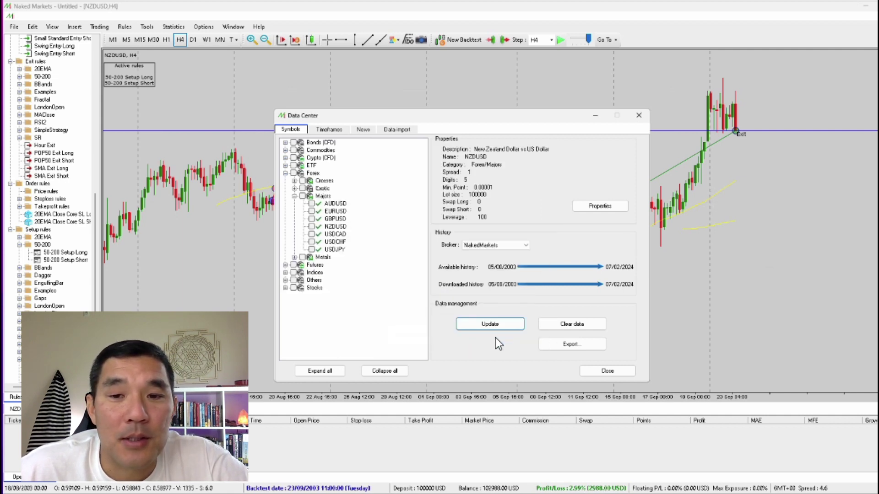
click(608, 370)
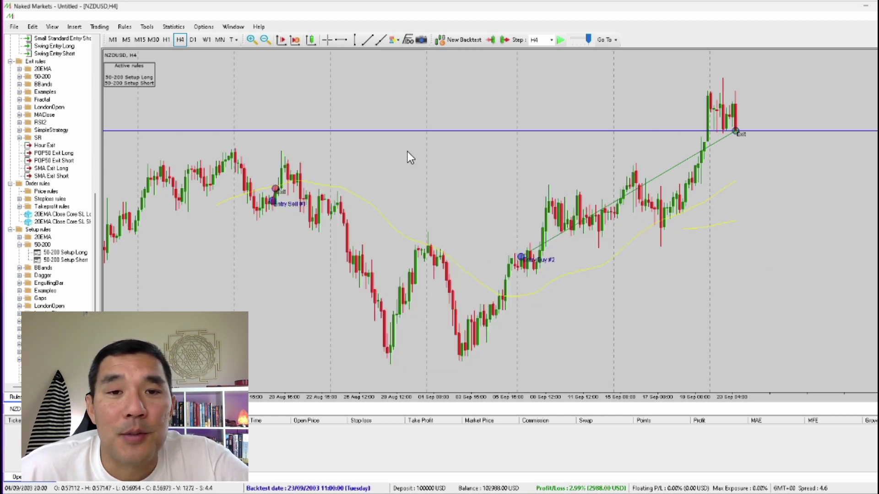
Start a new backtest and keep the starting deposit at 100000
click(15, 27)
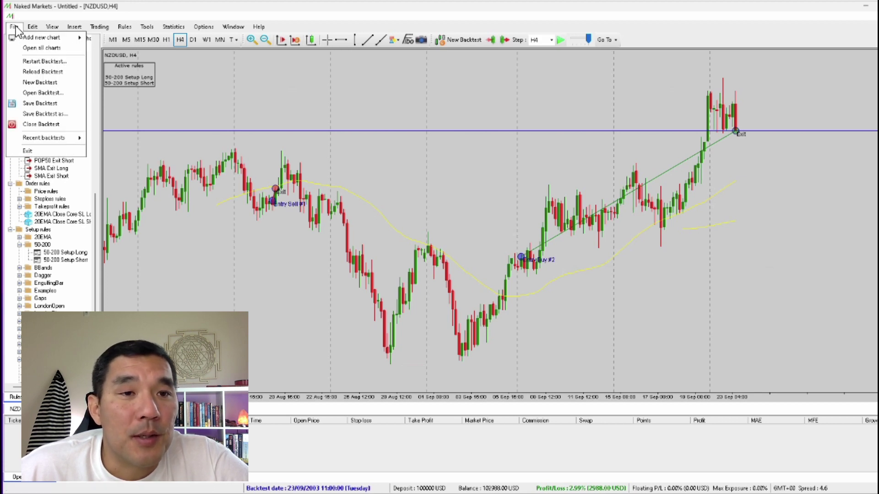
click(61, 81)
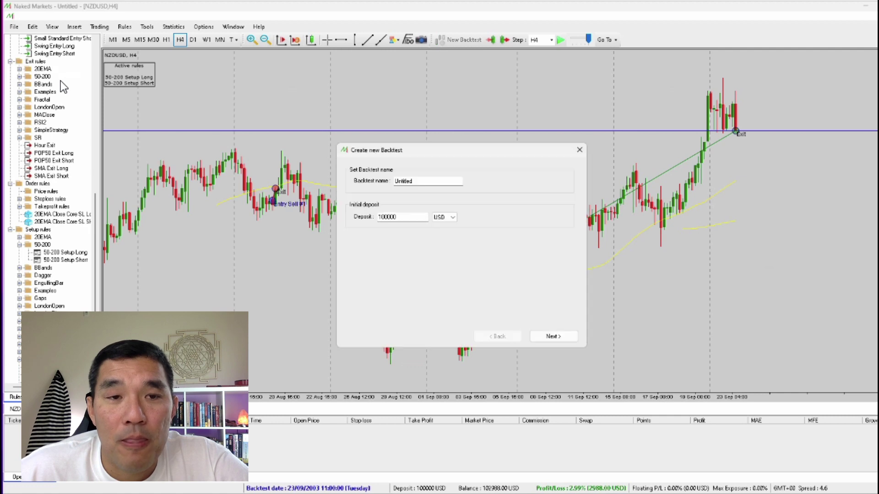
click(416, 215)
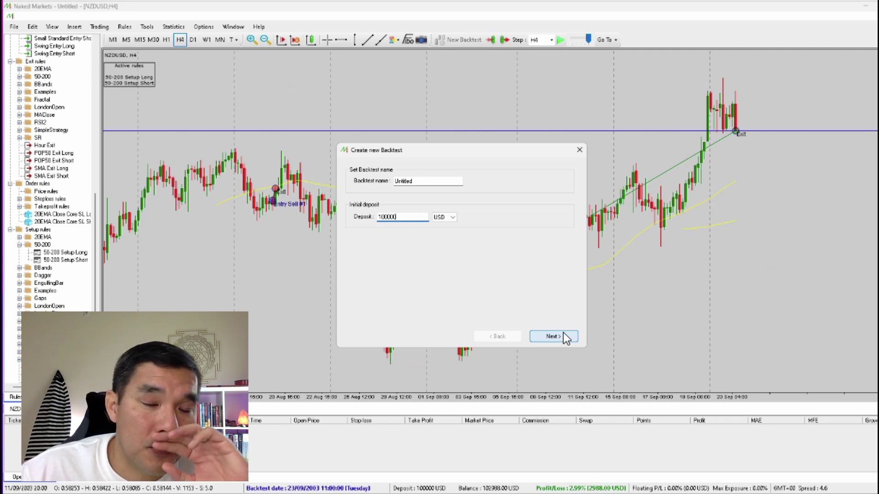
double_click(397, 216)
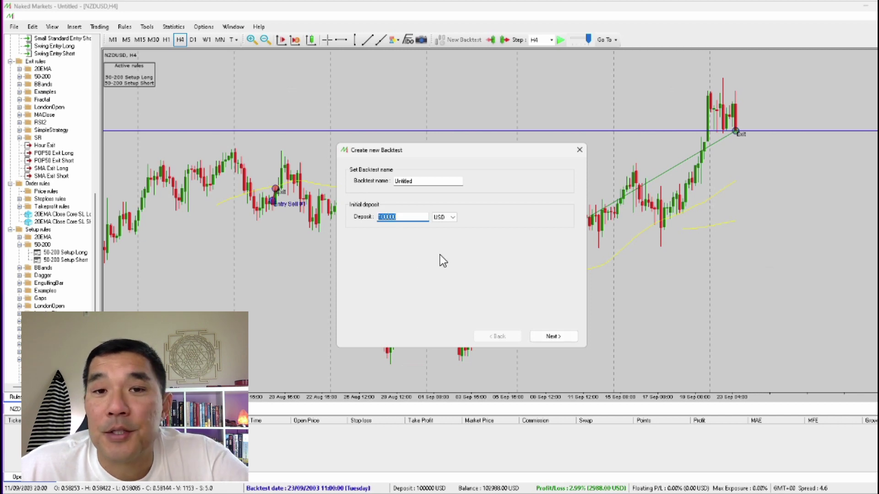
click(419, 217)
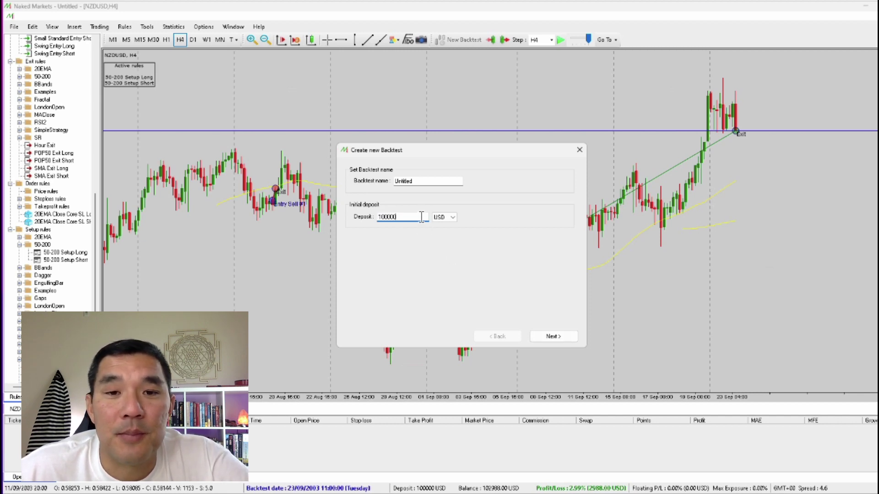
click(556, 337)
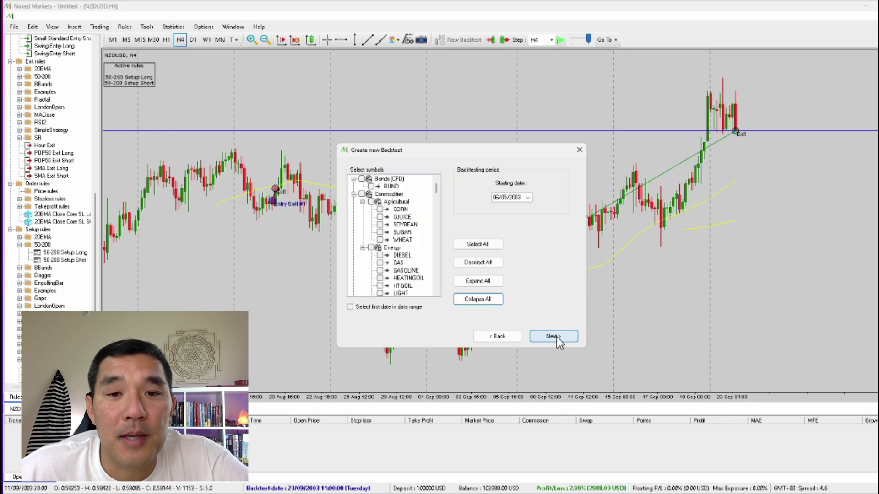
Collapse the Bonds, Commodities, ETF and Crypto groups and tick NZDUSD as the backtest symbol
click(353, 178)
click(353, 186)
click(354, 232)
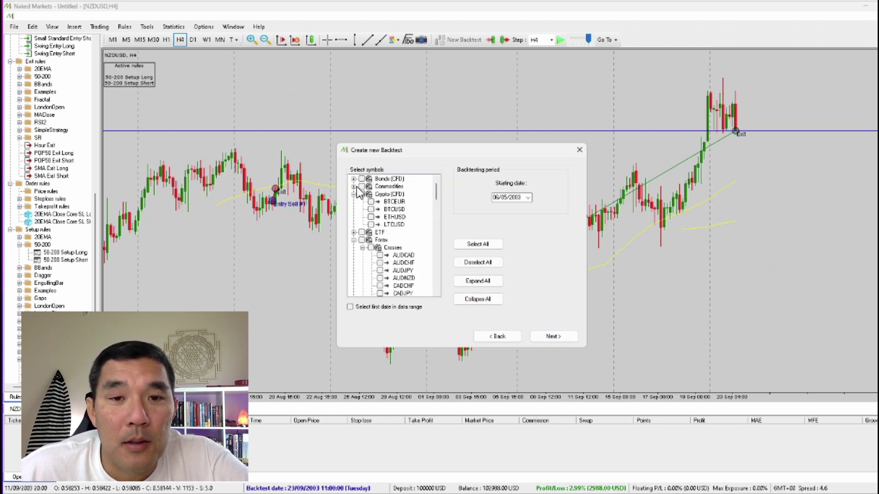
click(354, 194)
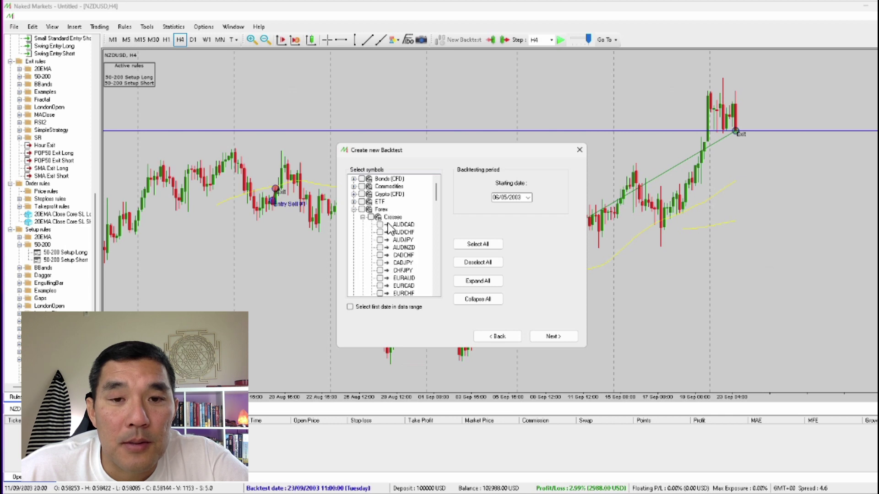
scroll(388, 223, down, 8)
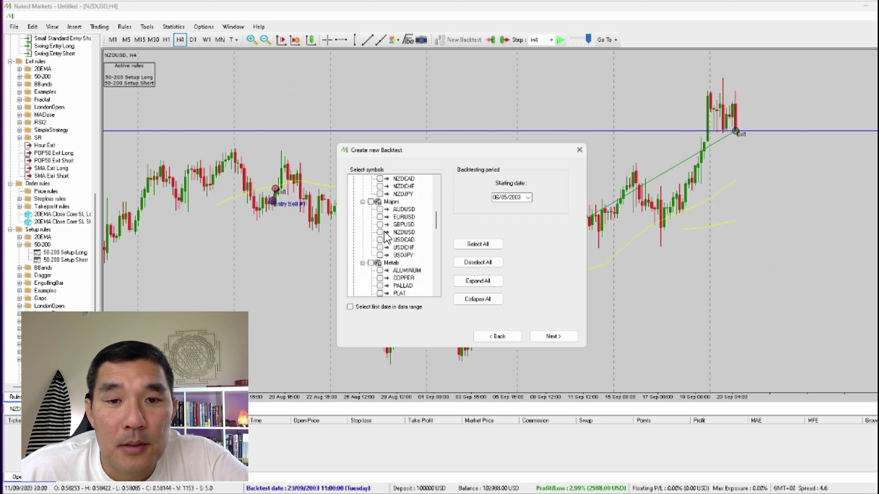
click(380, 233)
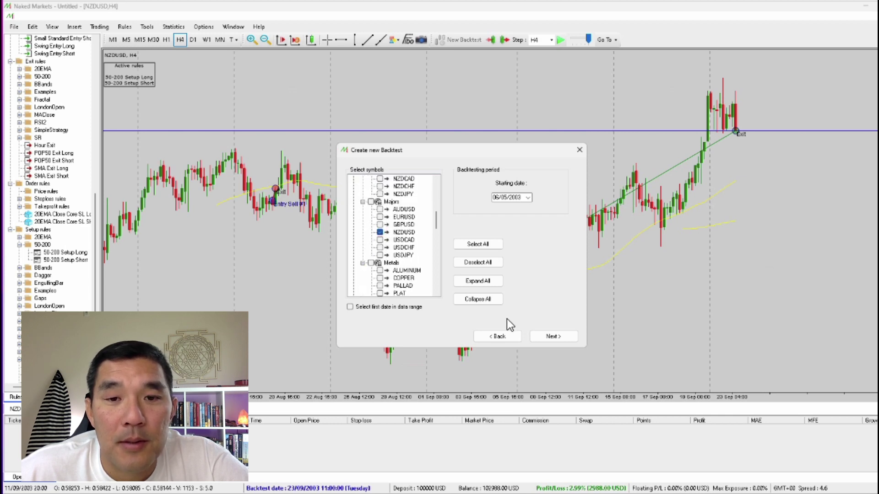
click(546, 338)
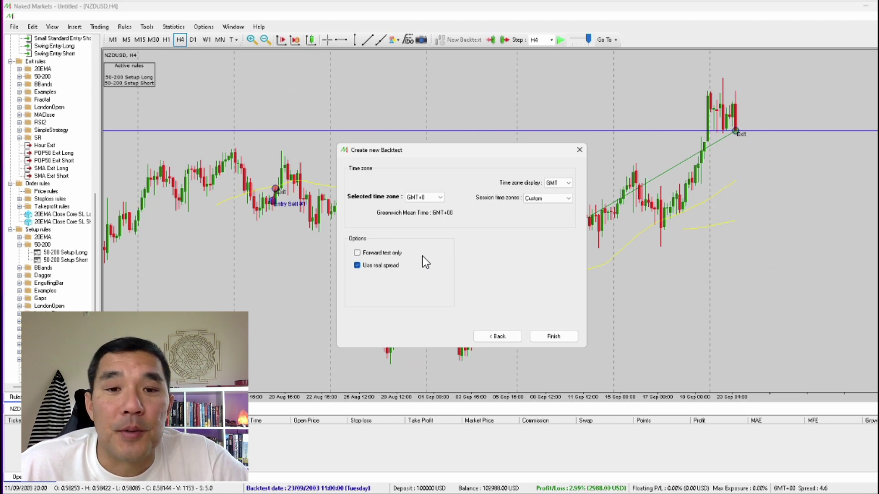
Enable forward test only and finish creating the NZDUSD backtest
click(398, 254)
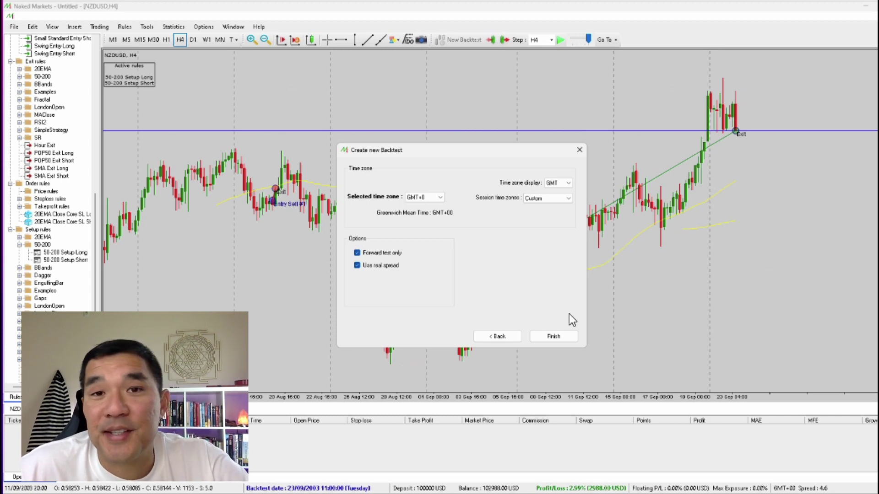
click(553, 337)
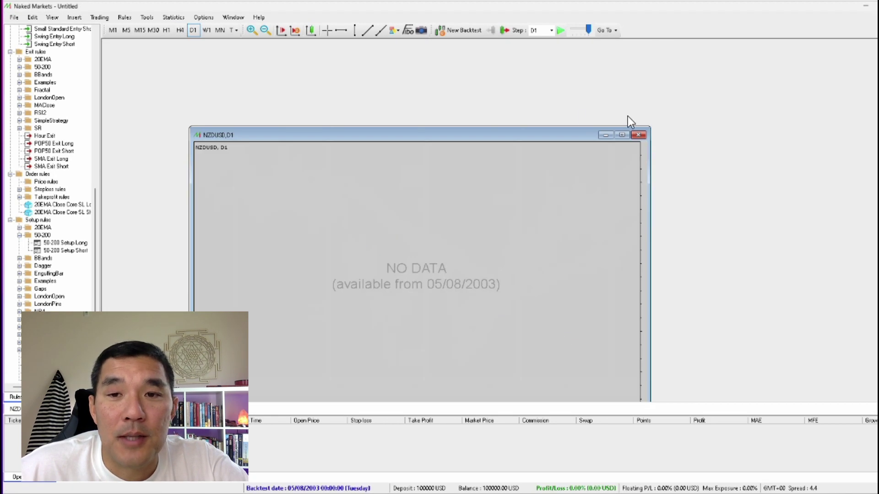
Maximize the NZDUSD,D1 chart window
click(625, 133)
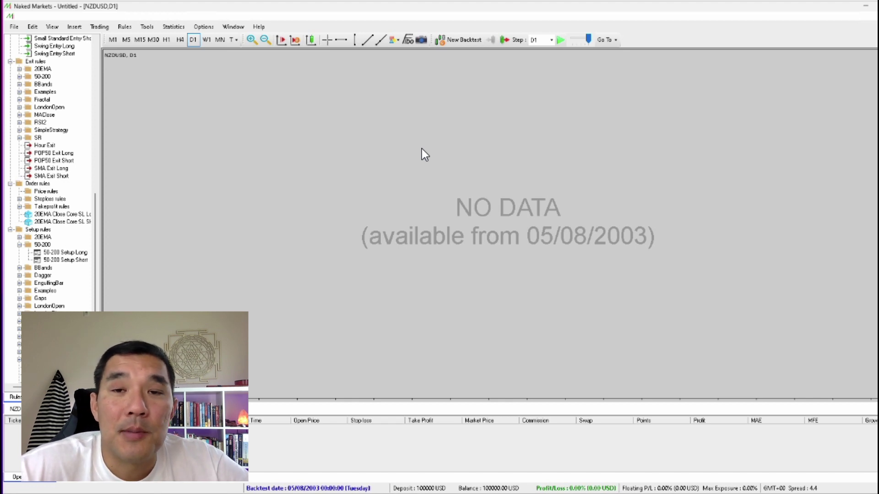
Play and pause the backtest in bursts until it reaches 15/02/2004
key(space)
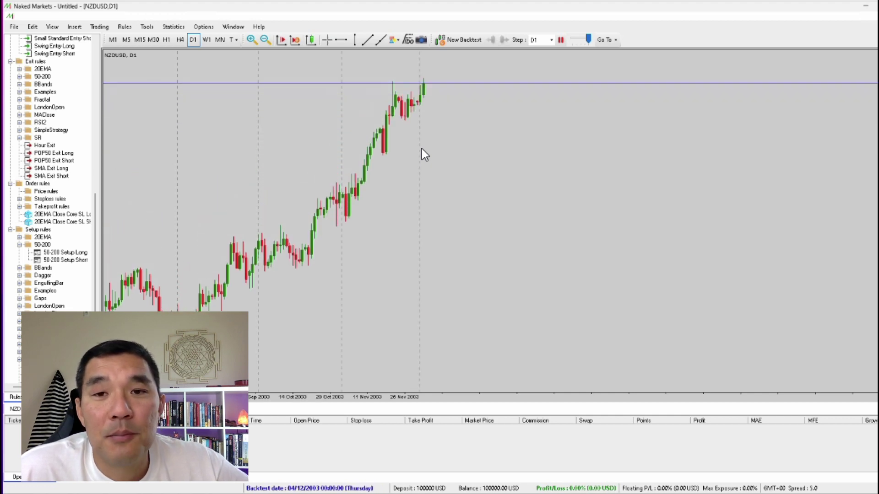
click(561, 40)
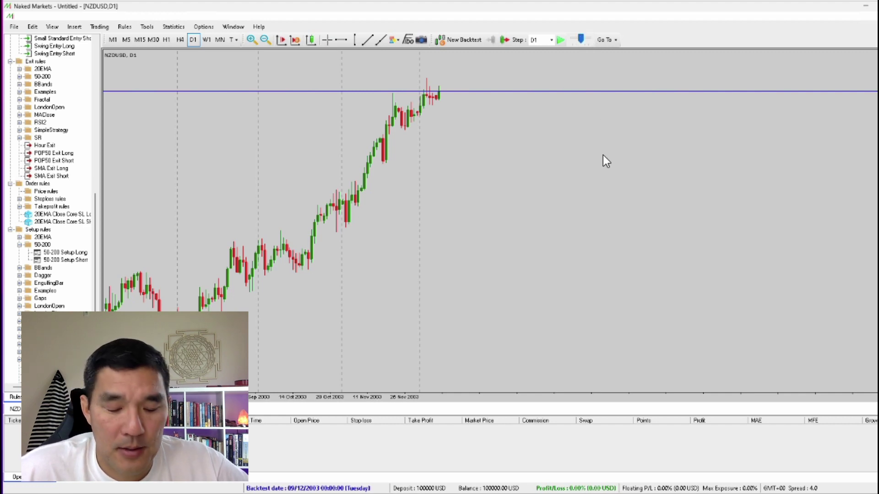
key(space)
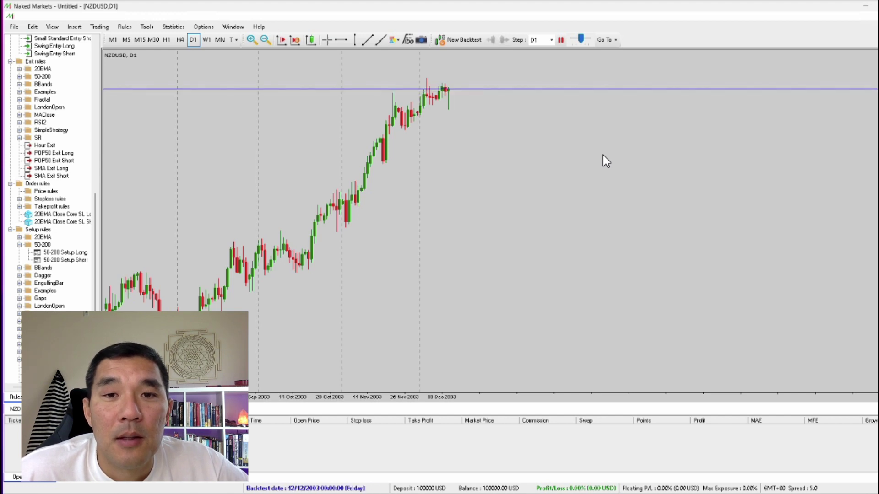
key(space)
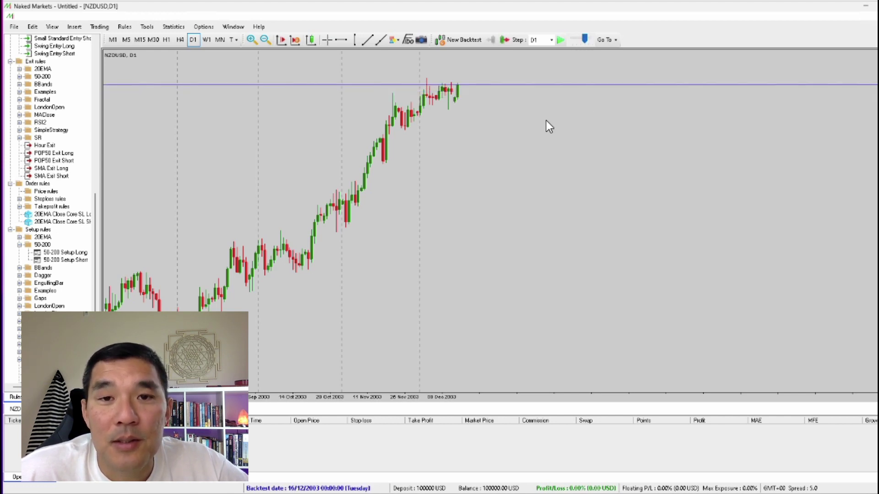
key(space)
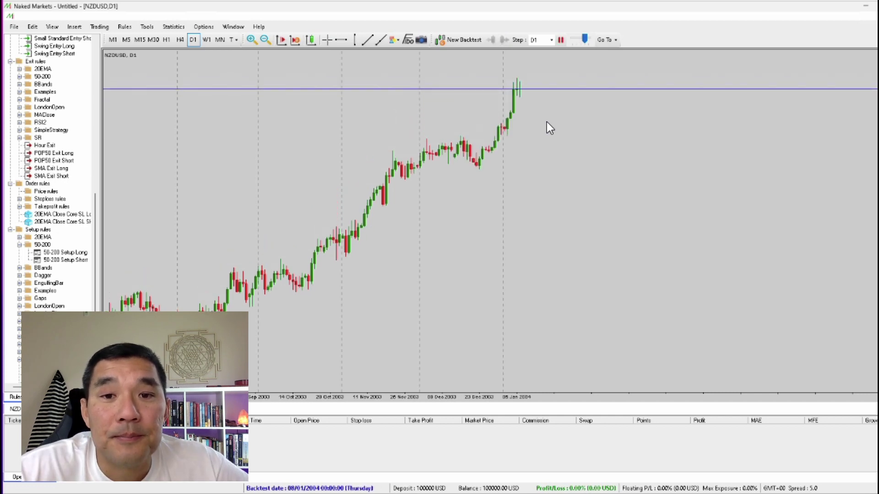
key(space)
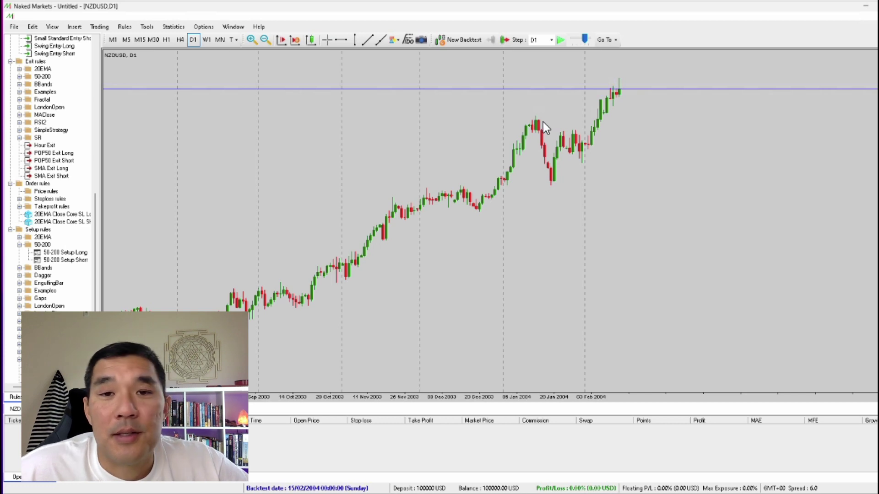
Place the first NZDUSD sell trade from the chart
right_click(439, 112)
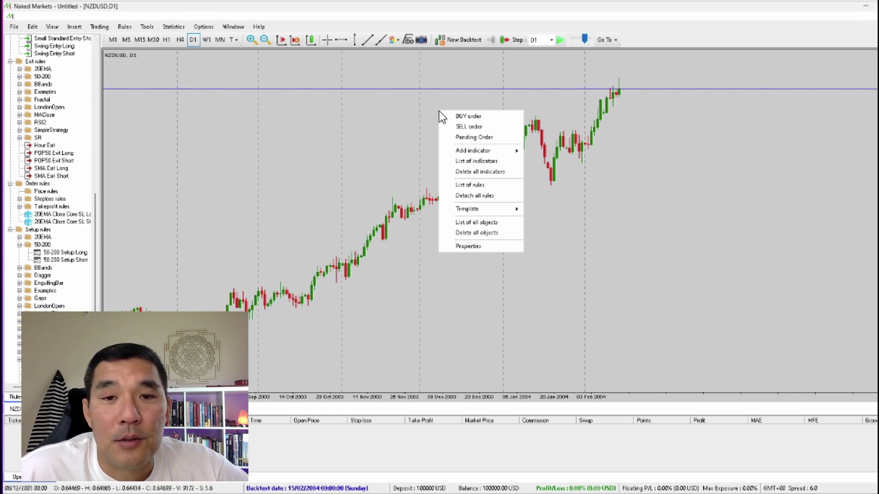
click(465, 127)
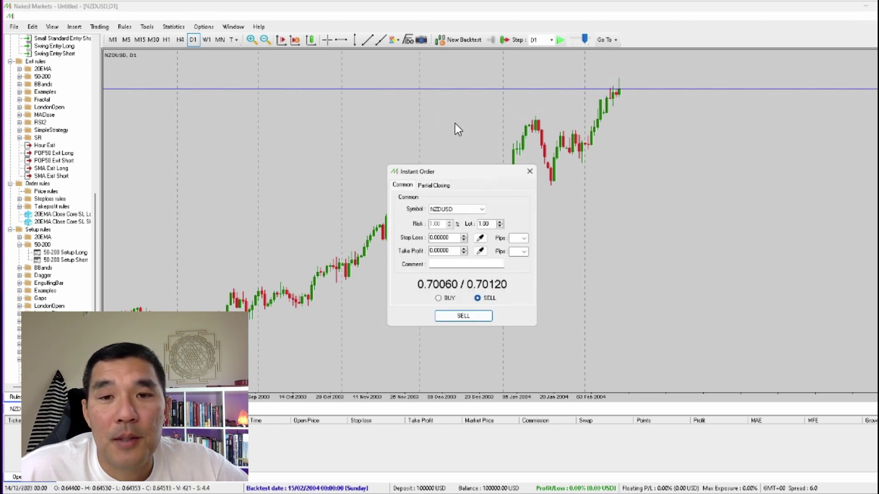
click(479, 318)
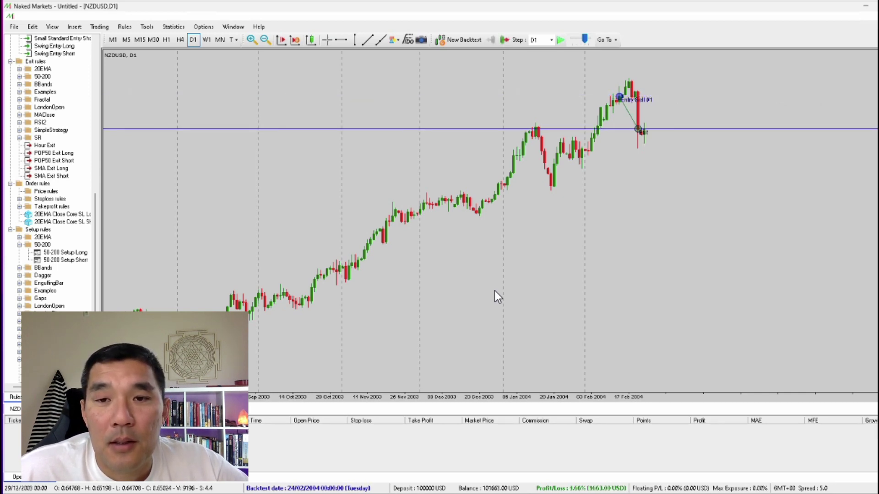
Open buy trade #2, then sell trade #3 at 0.67619, as an overlapping hedge
right_click(540, 224)
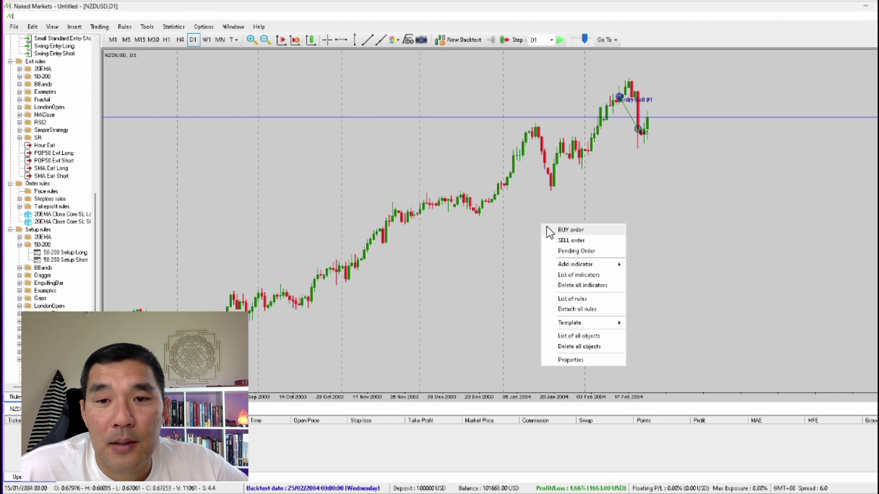
click(547, 227)
click(467, 313)
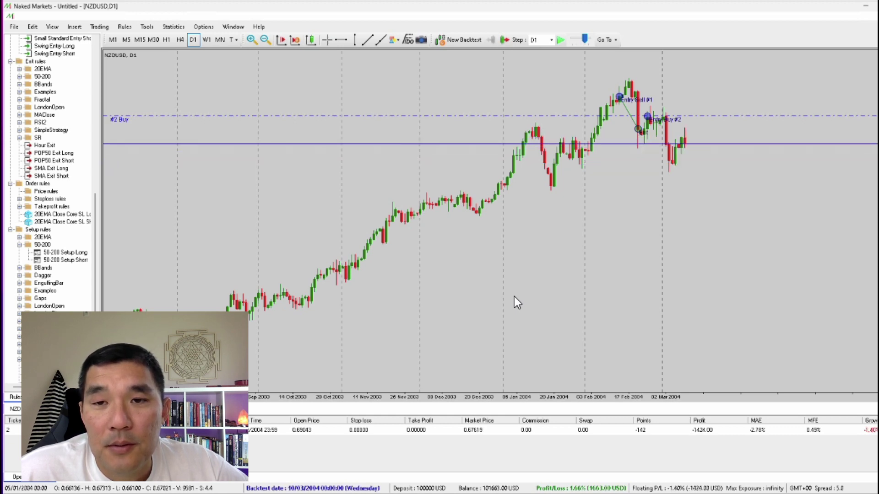
right_click(514, 237)
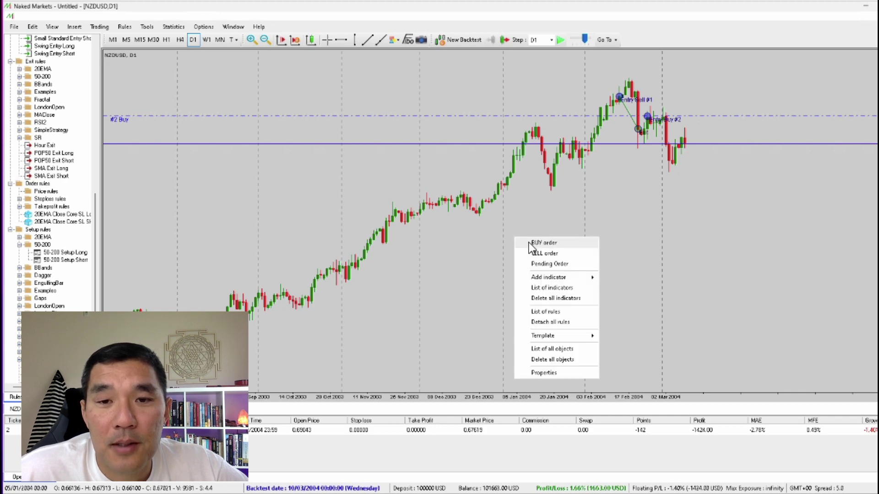
click(536, 255)
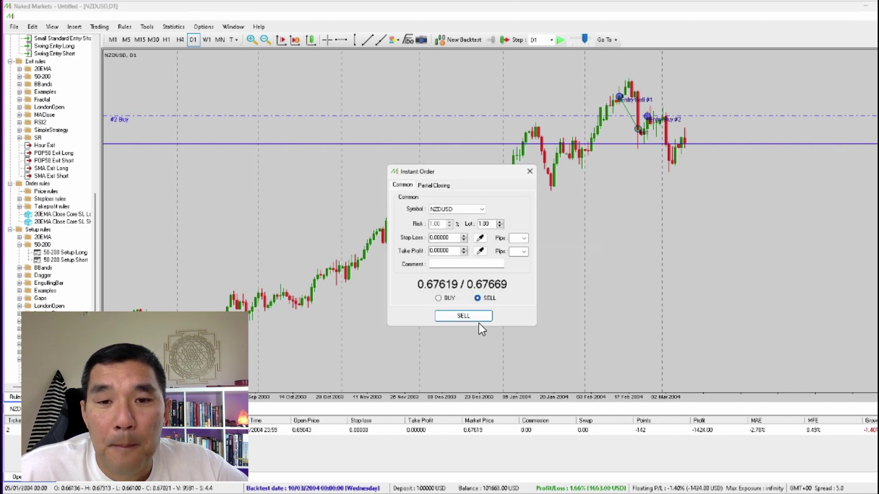
click(474, 317)
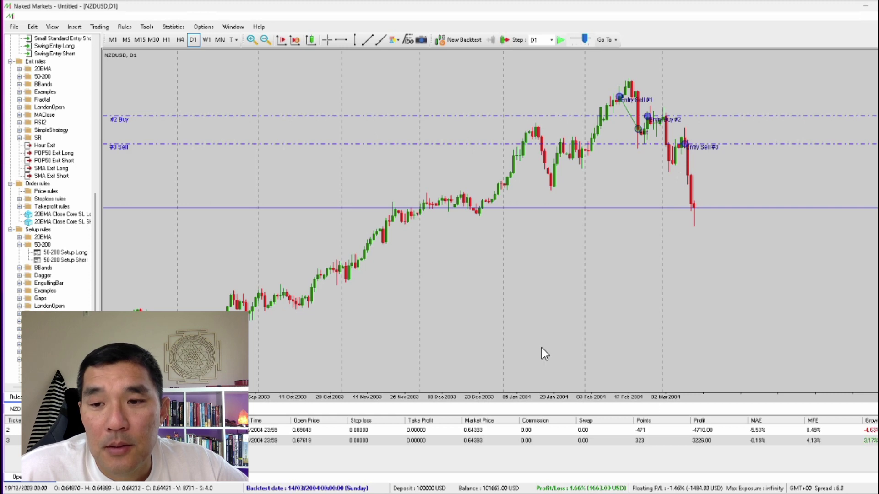
Close the profitable #3 sell trade from the trade list
click(737, 439)
right_click(737, 438)
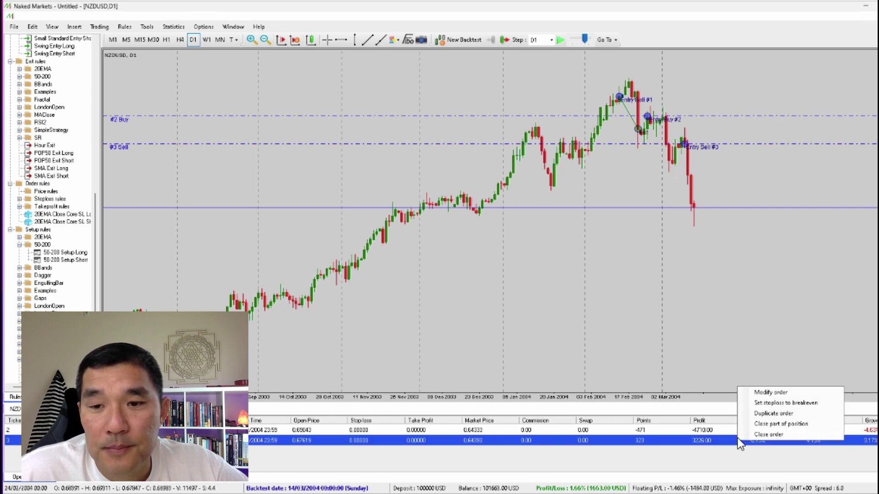
click(770, 433)
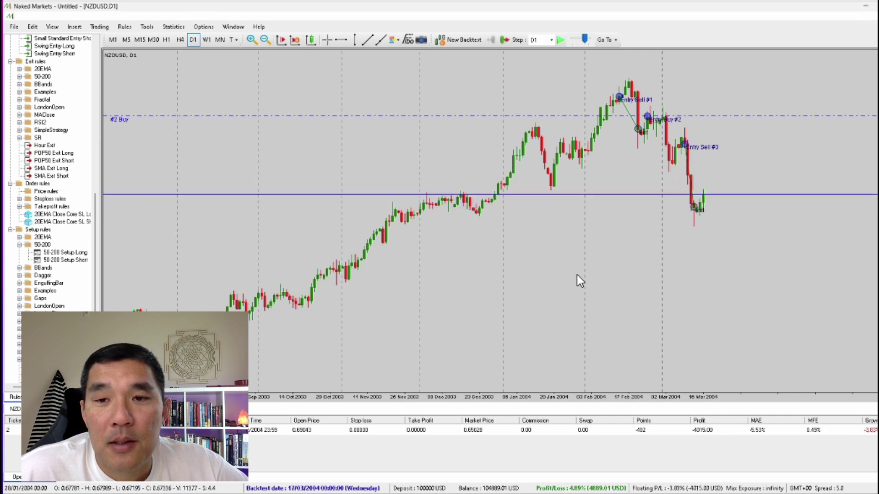
Place buy trade #4 at 0.65107 from the chart
right_click(566, 262)
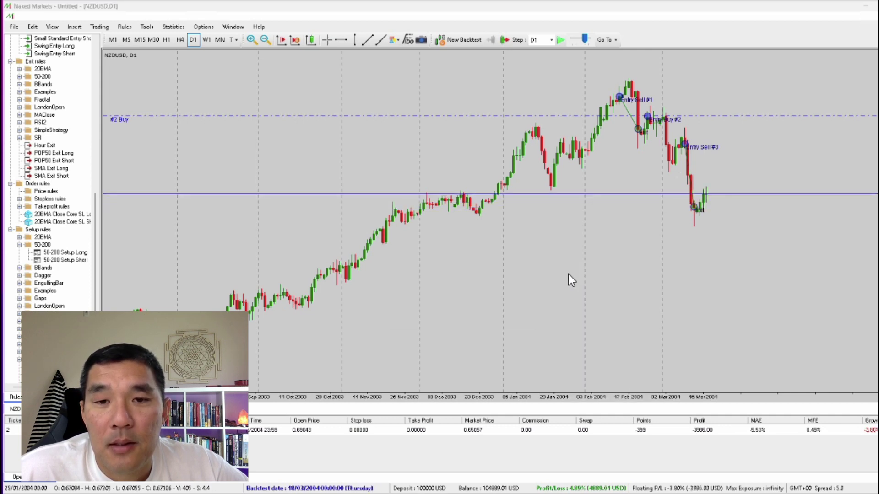
click(581, 268)
click(466, 315)
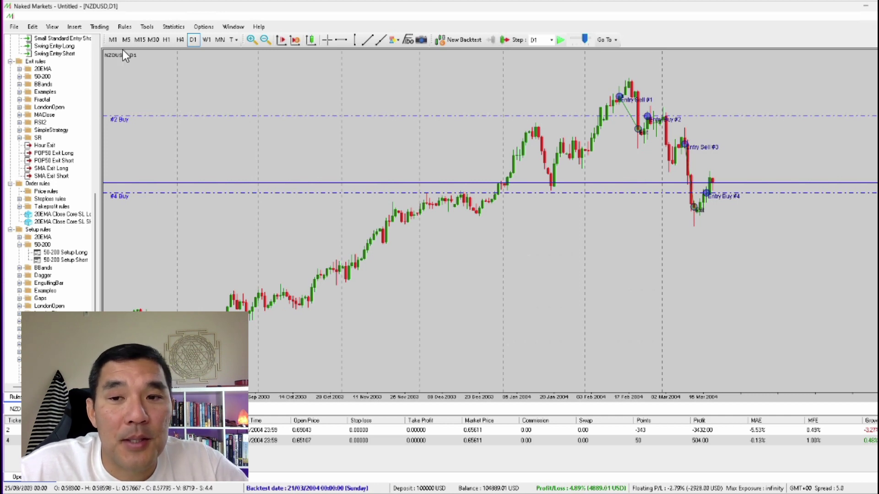
Restart the backtest from scratch and replay it to 19/09/2003
click(14, 27)
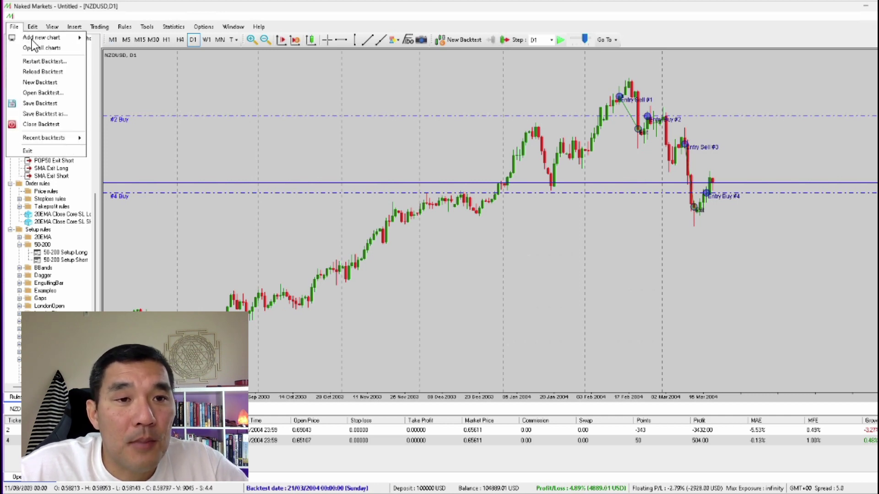
click(46, 62)
click(433, 281)
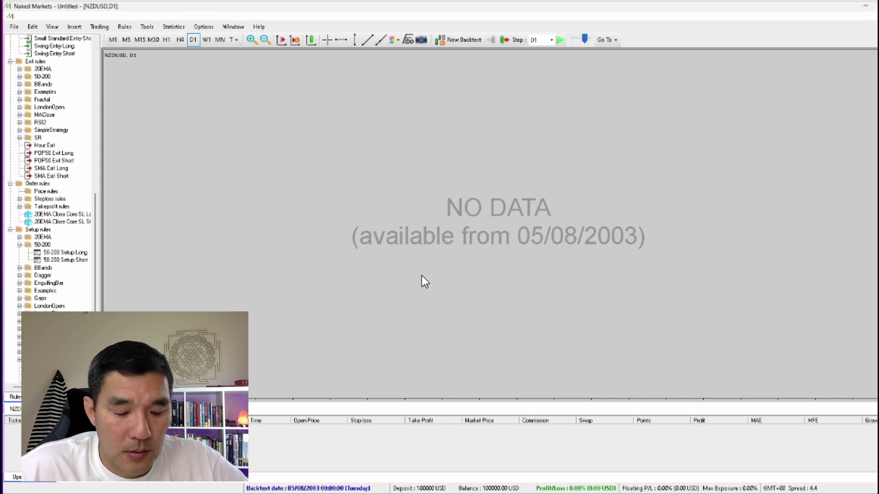
key(space)
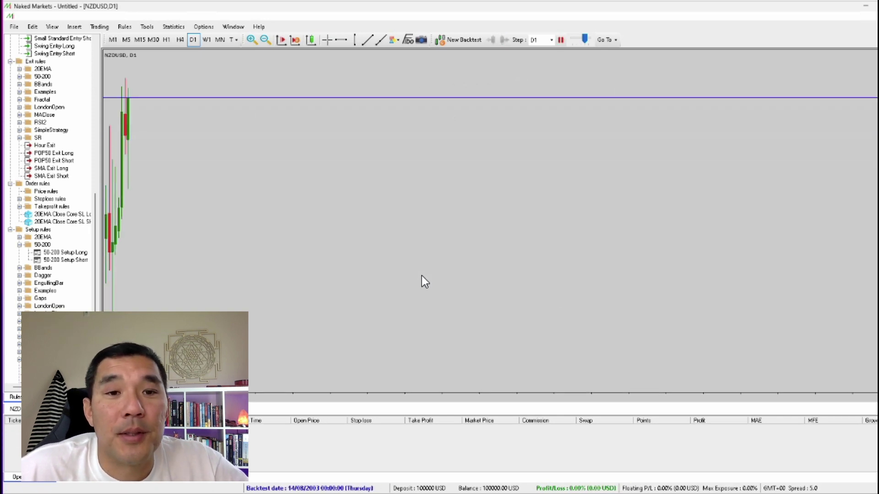
key(space)
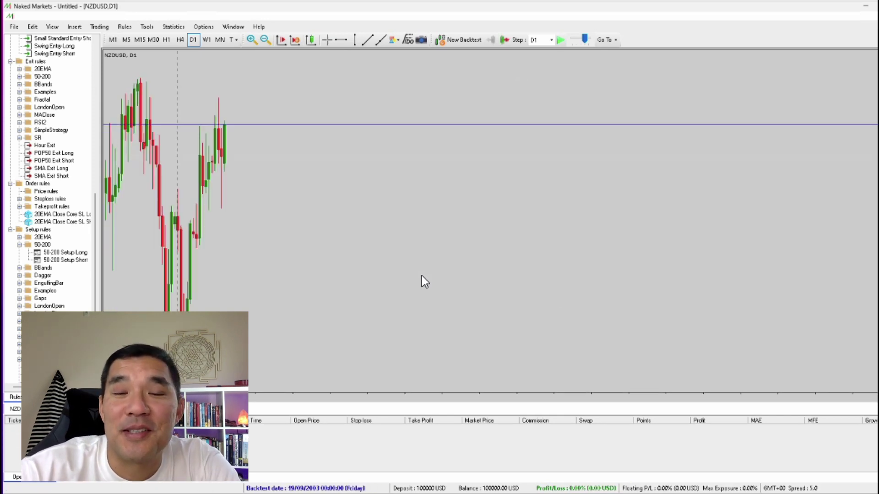